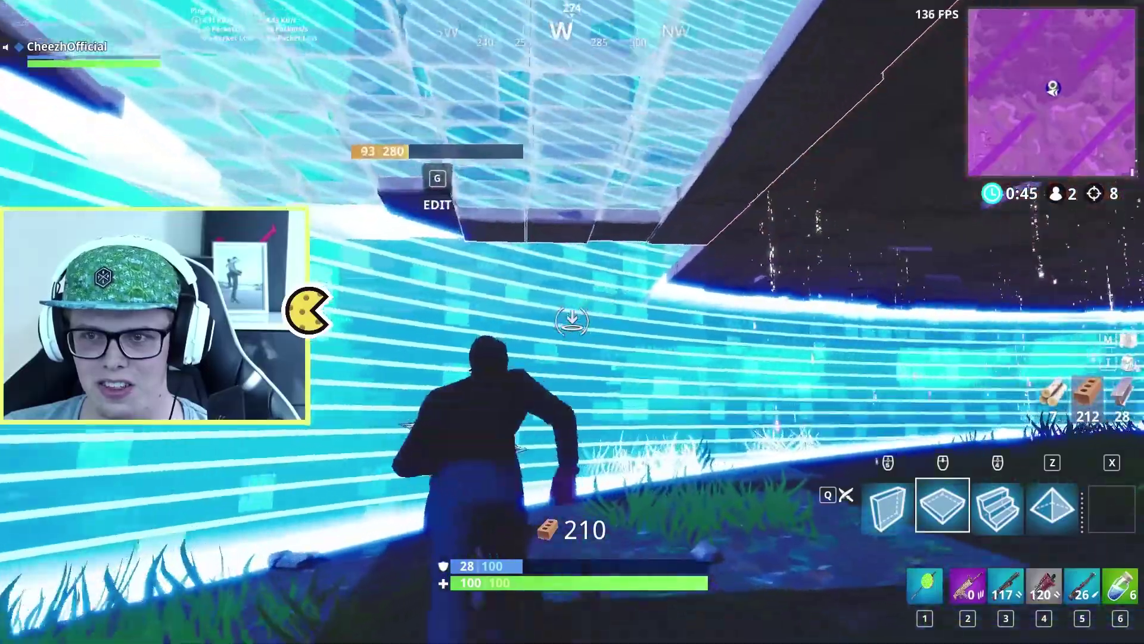
pyautogui.click(572, 322)
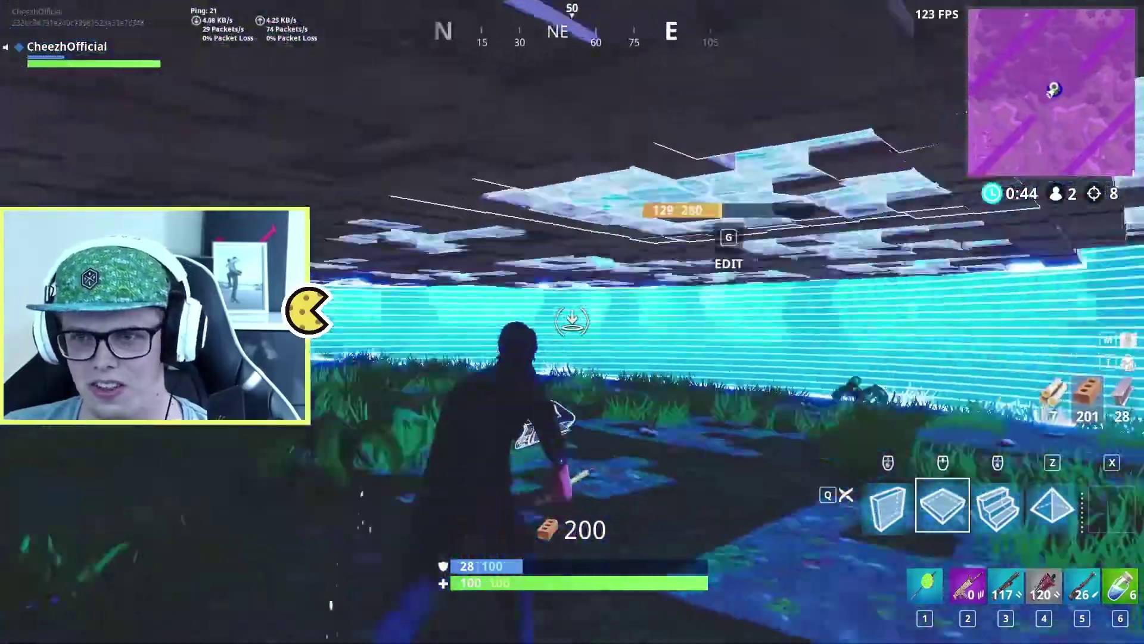
pyautogui.press('4')
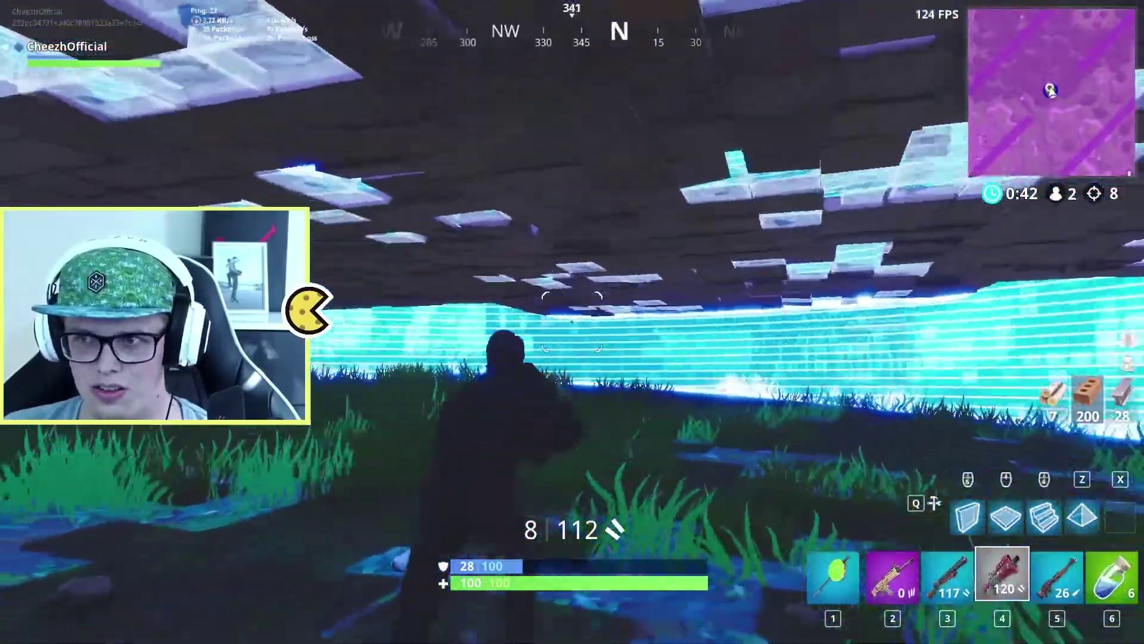
pyautogui.press('q')
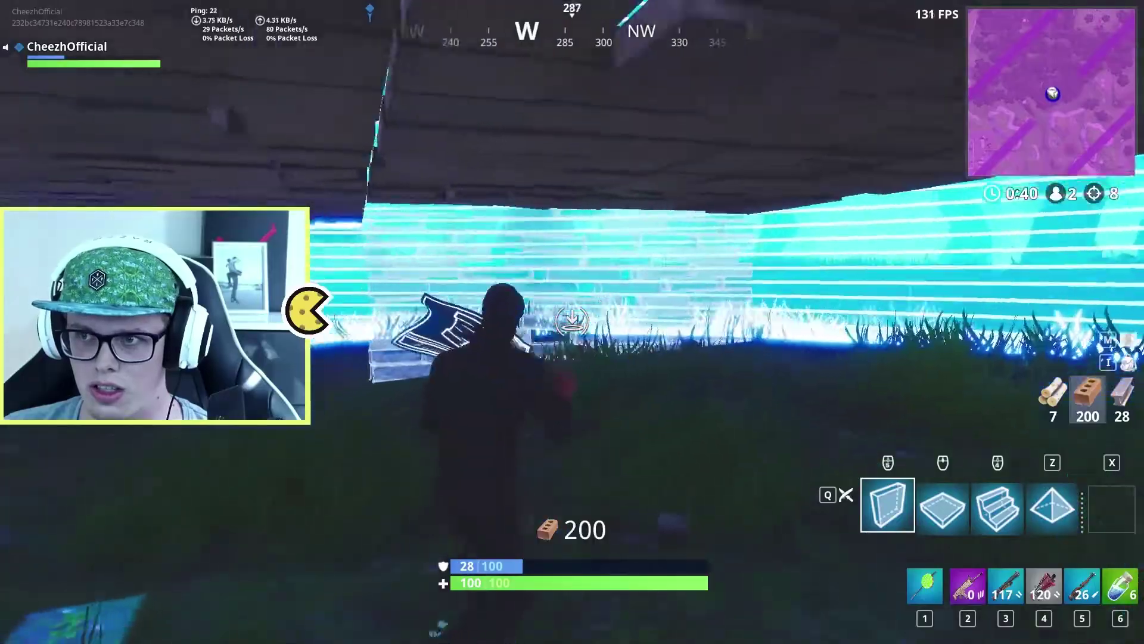
pyautogui.press('2')
pyautogui.click(572, 321)
pyautogui.press('q')
pyautogui.click(572, 322)
pyautogui.click(572, 321)
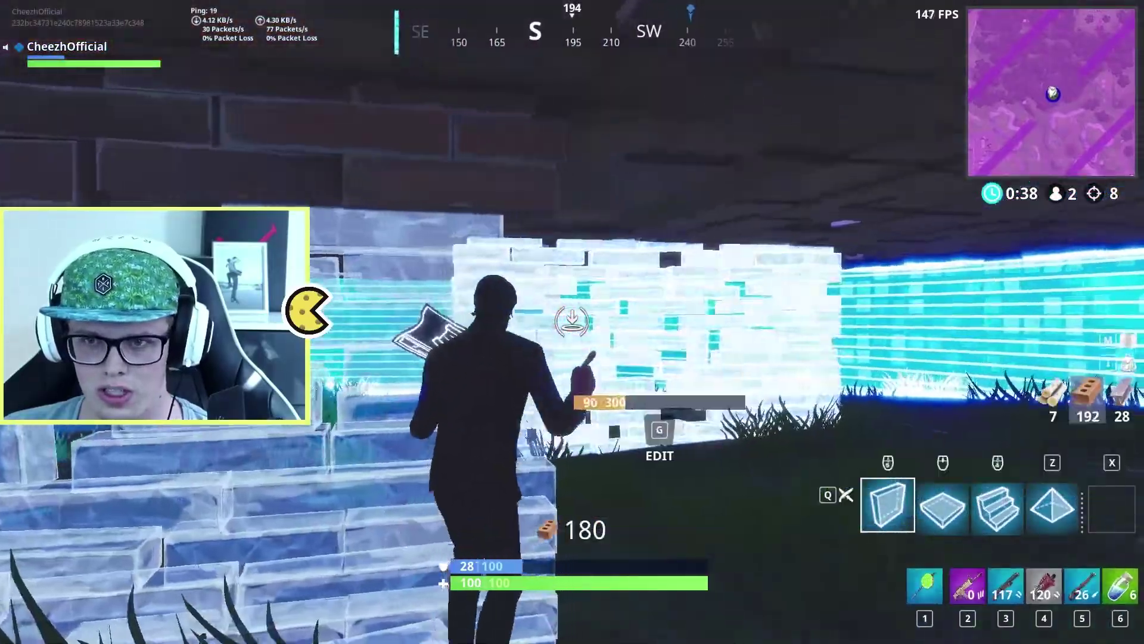
pyautogui.press('F2')
pyautogui.click(572, 322)
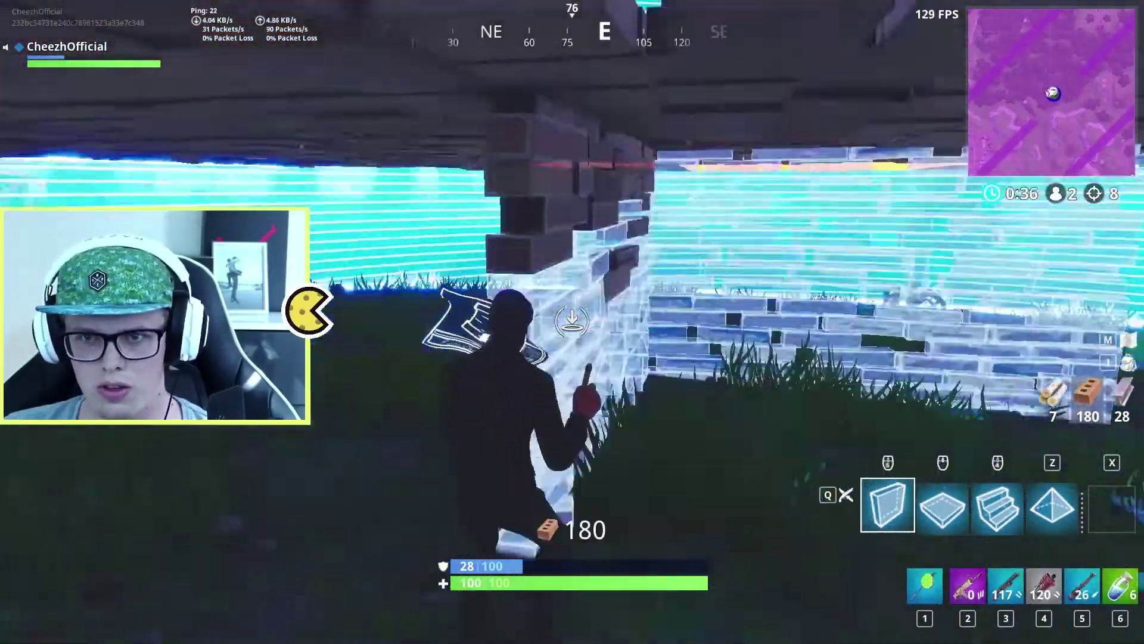
pyautogui.press('F1')
pyautogui.click(572, 322)
pyautogui.click(572, 322)
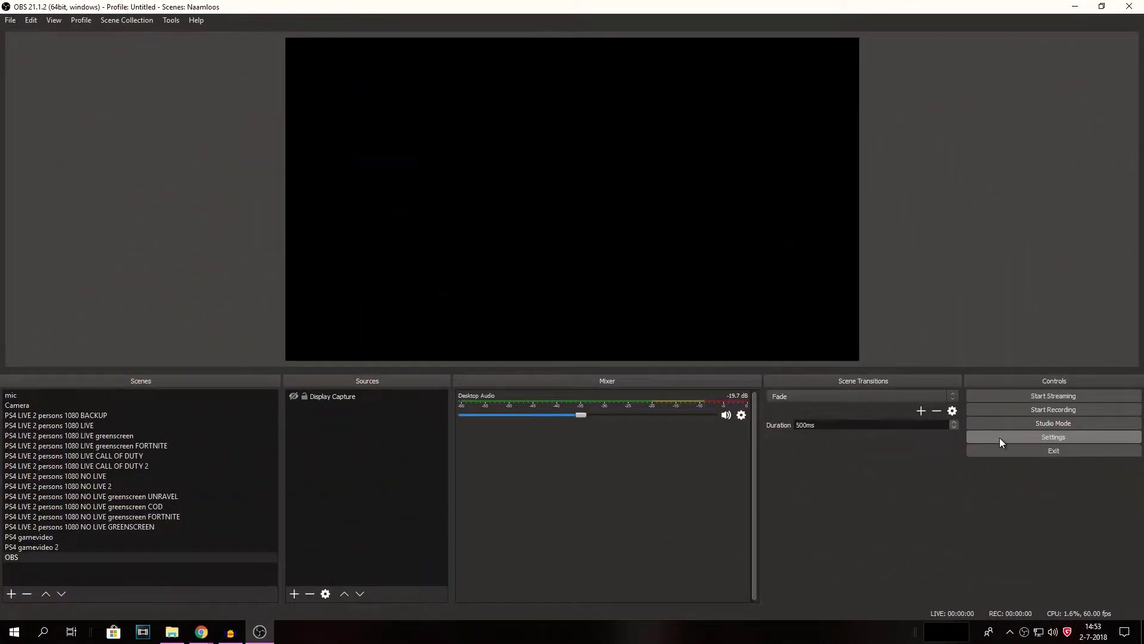
# Open the video settings and choose 1920x1080 as the base canvas resolution.
pyautogui.click(999, 442)
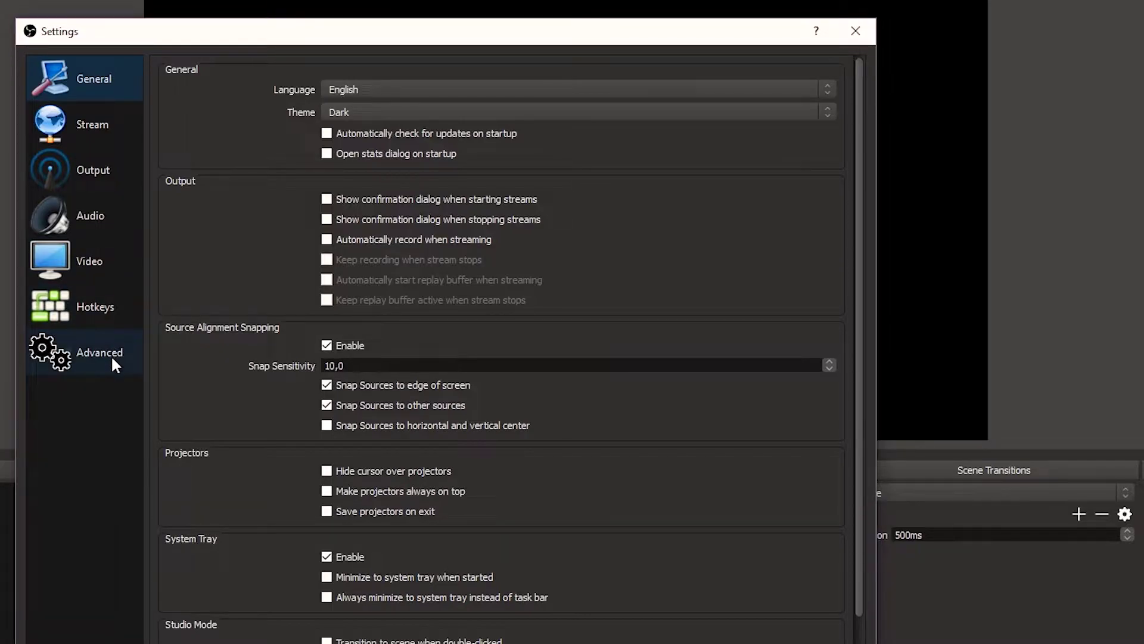
pyautogui.click(107, 262)
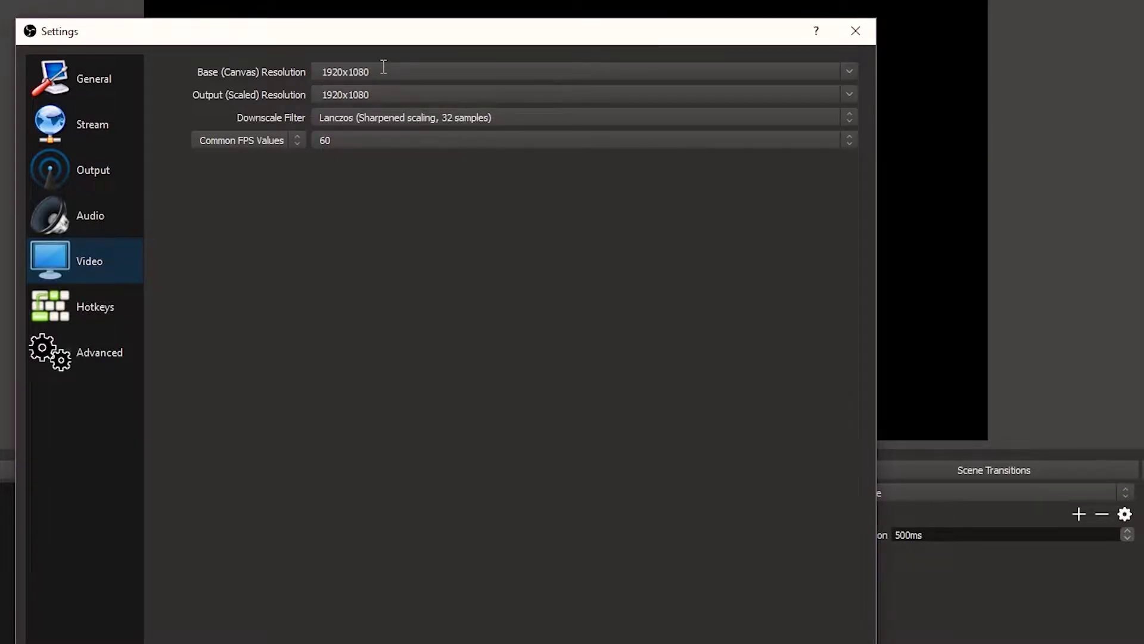
pyautogui.click(851, 71)
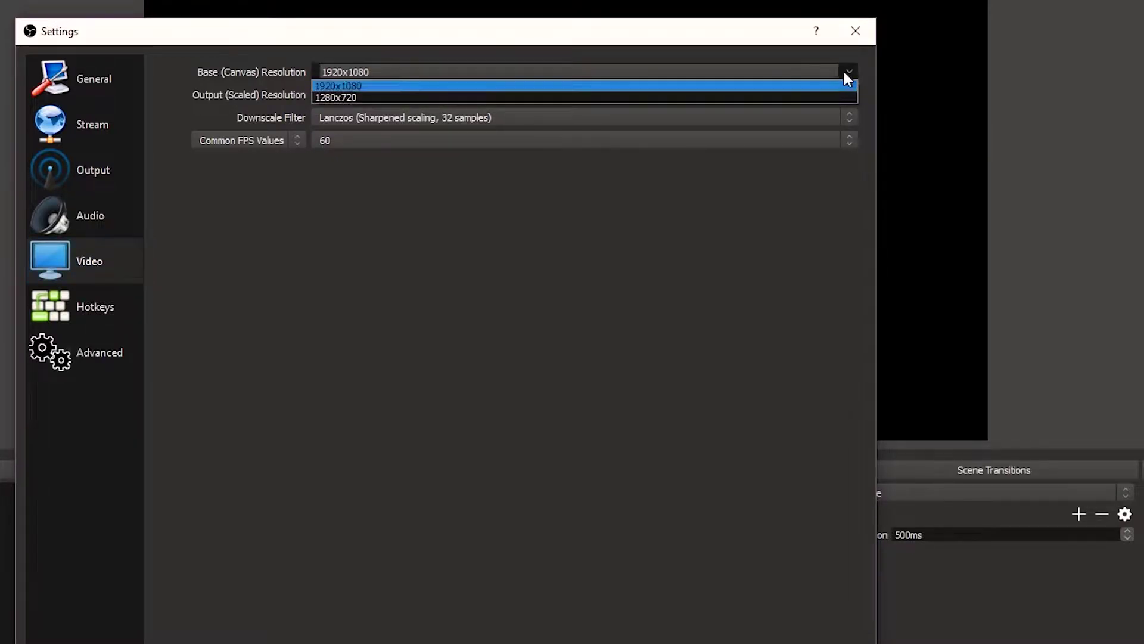
pyautogui.click(358, 87)
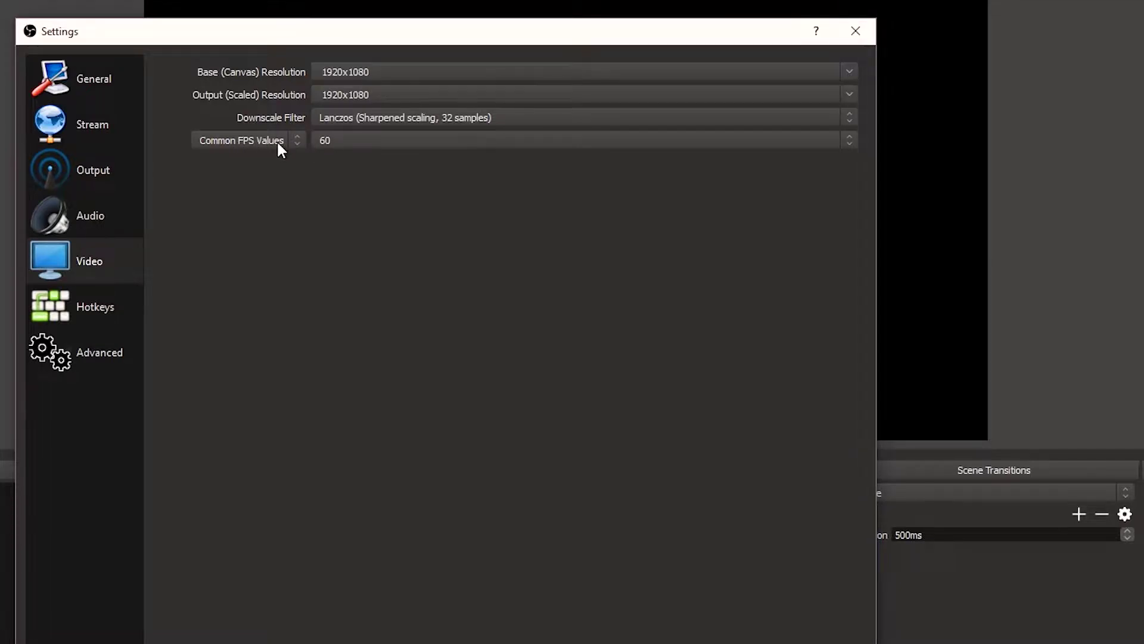
# Try 30 as the common FPS value, and set it back to 60.
pyautogui.click(355, 143)
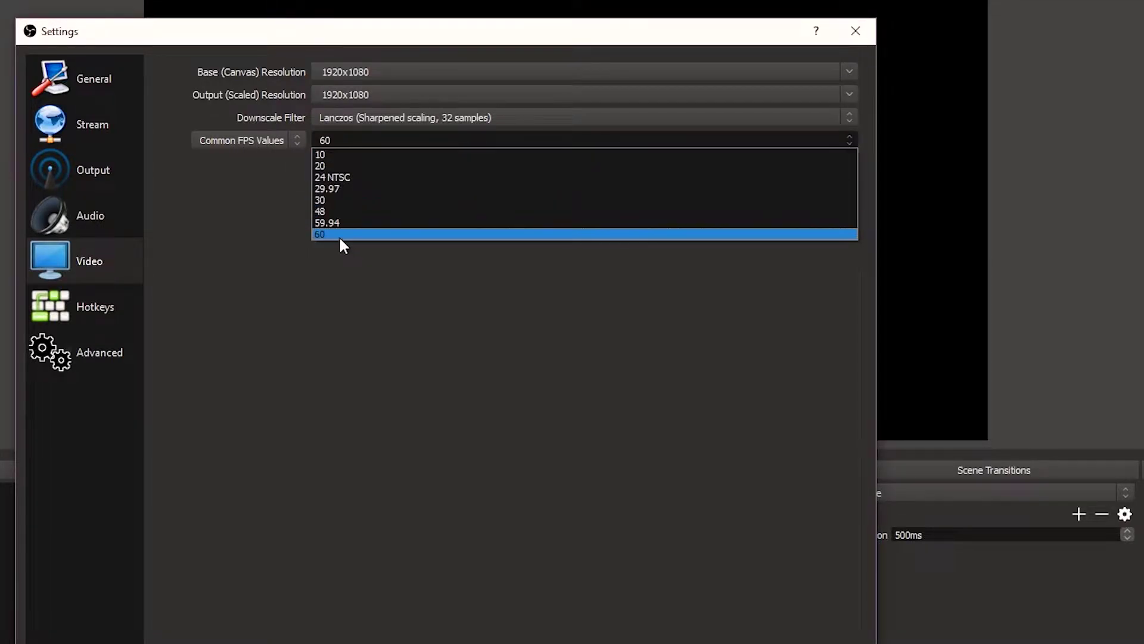
pyautogui.click(329, 199)
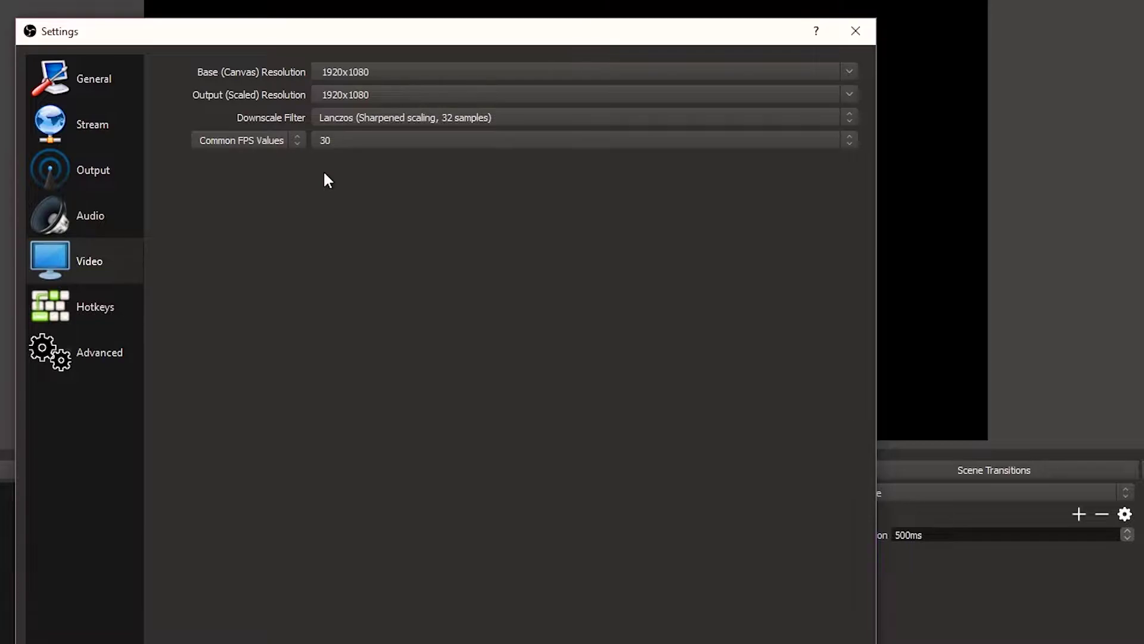
pyautogui.click(332, 141)
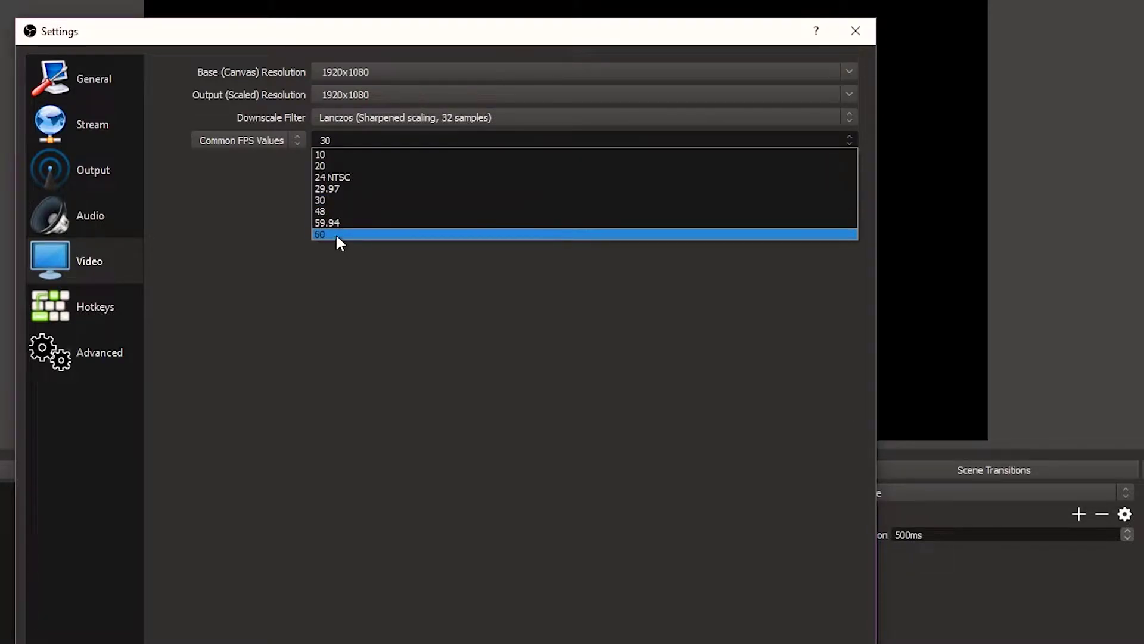
pyautogui.click(336, 235)
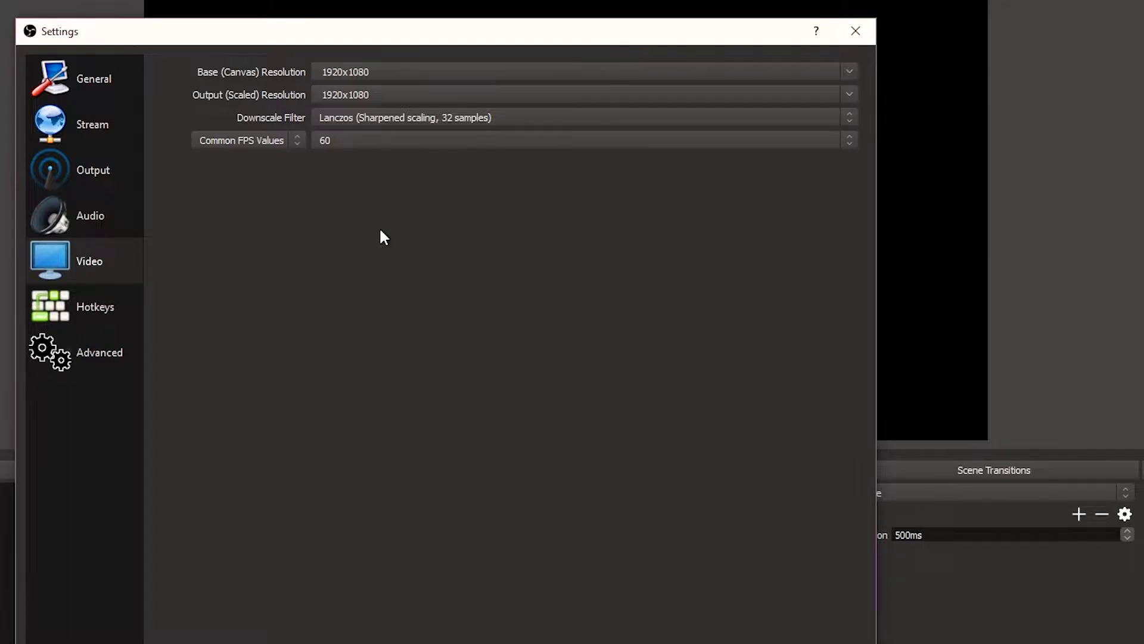
pyautogui.click(337, 146)
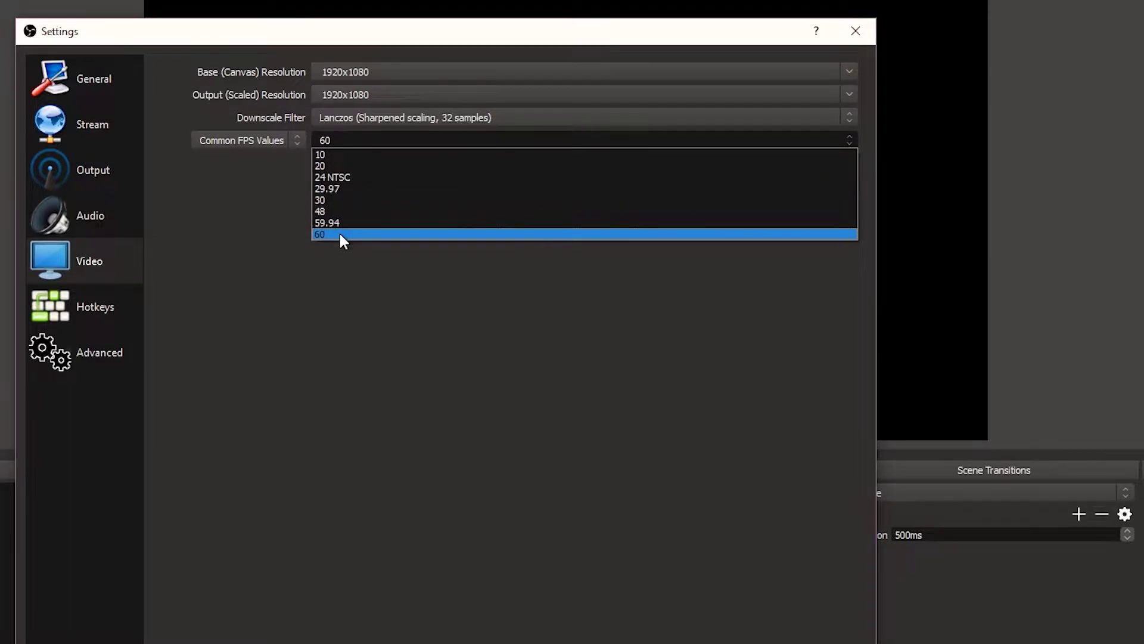
pyautogui.click(330, 200)
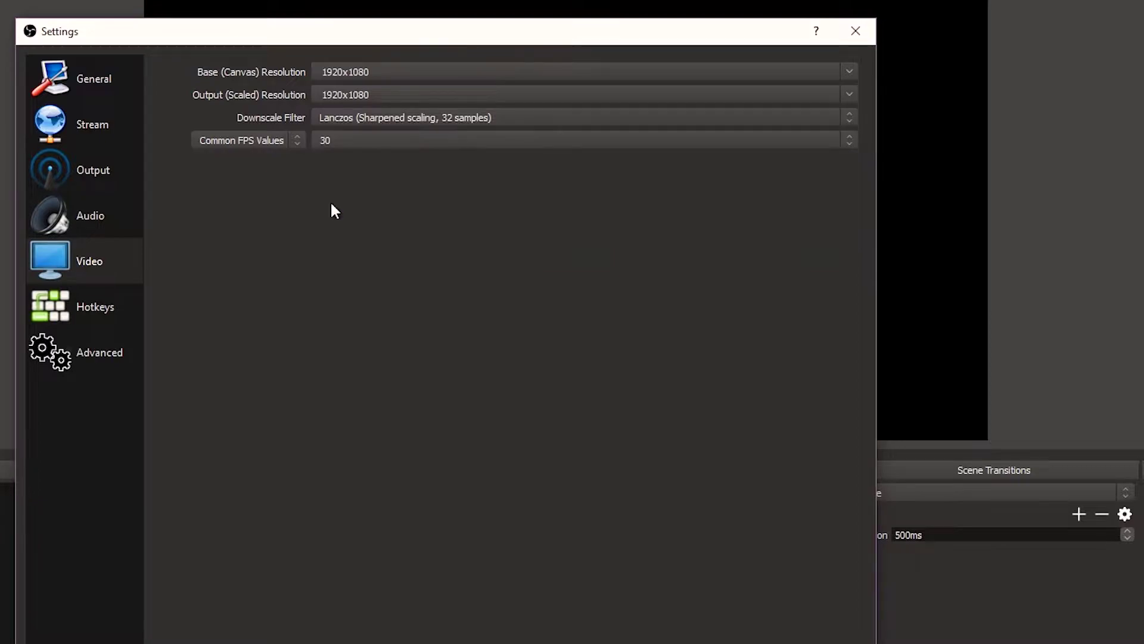
pyautogui.click(338, 143)
pyautogui.click(336, 231)
# Look through the output resolution options and choose Lanczos (Sharpened scaling, 32 samples) as the downscale filter.
pyautogui.click(849, 96)
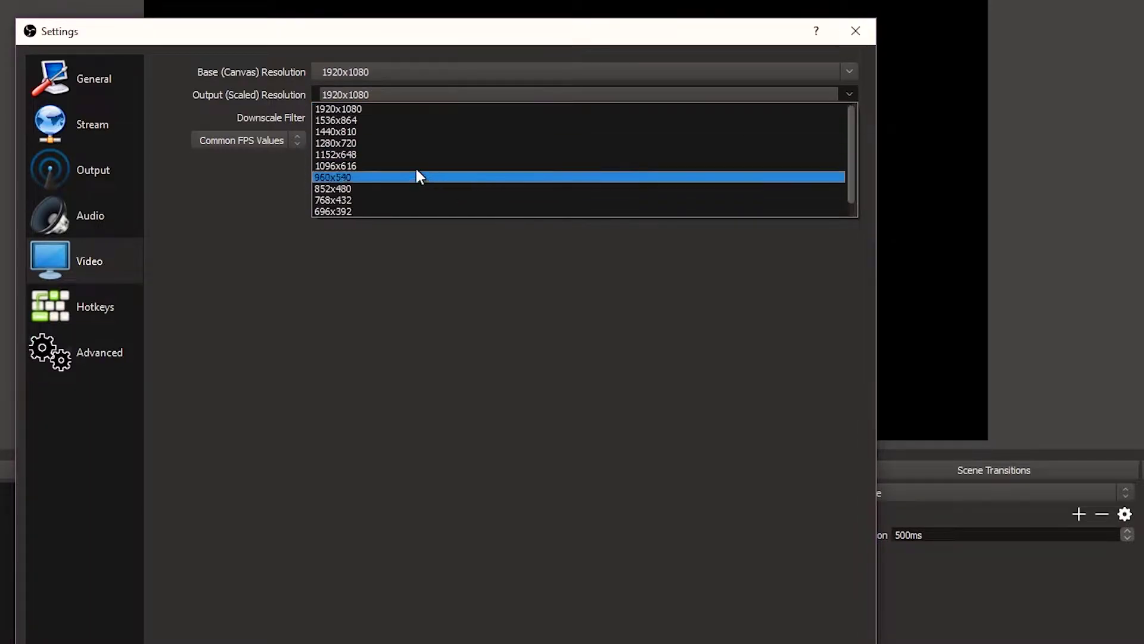
pyautogui.click(237, 271)
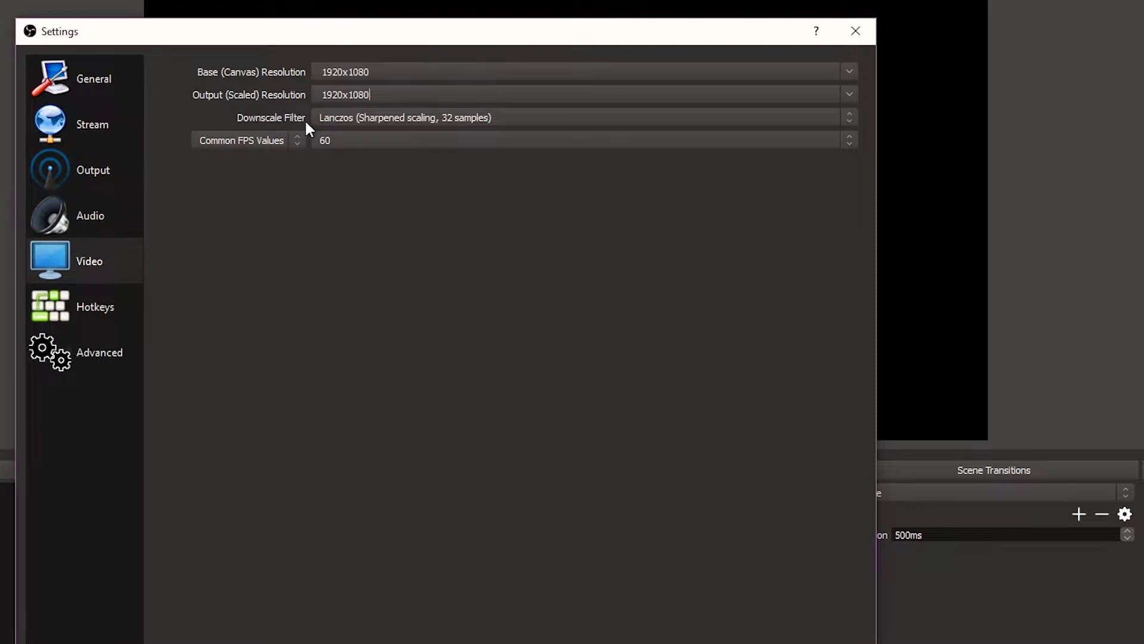
pyautogui.click(460, 121)
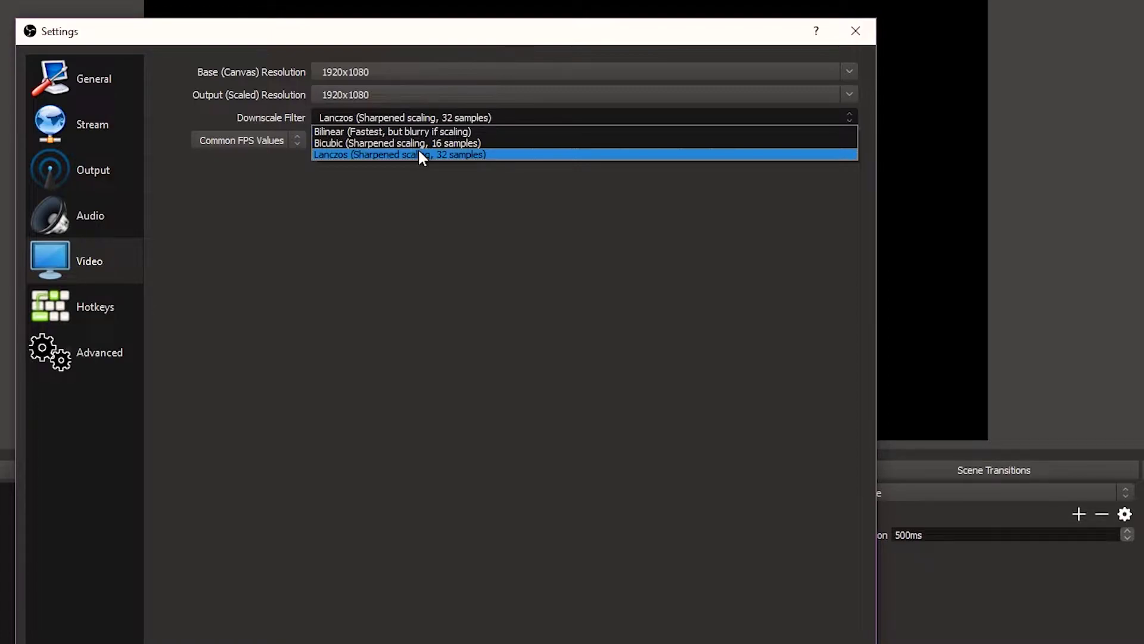
pyautogui.click(453, 154)
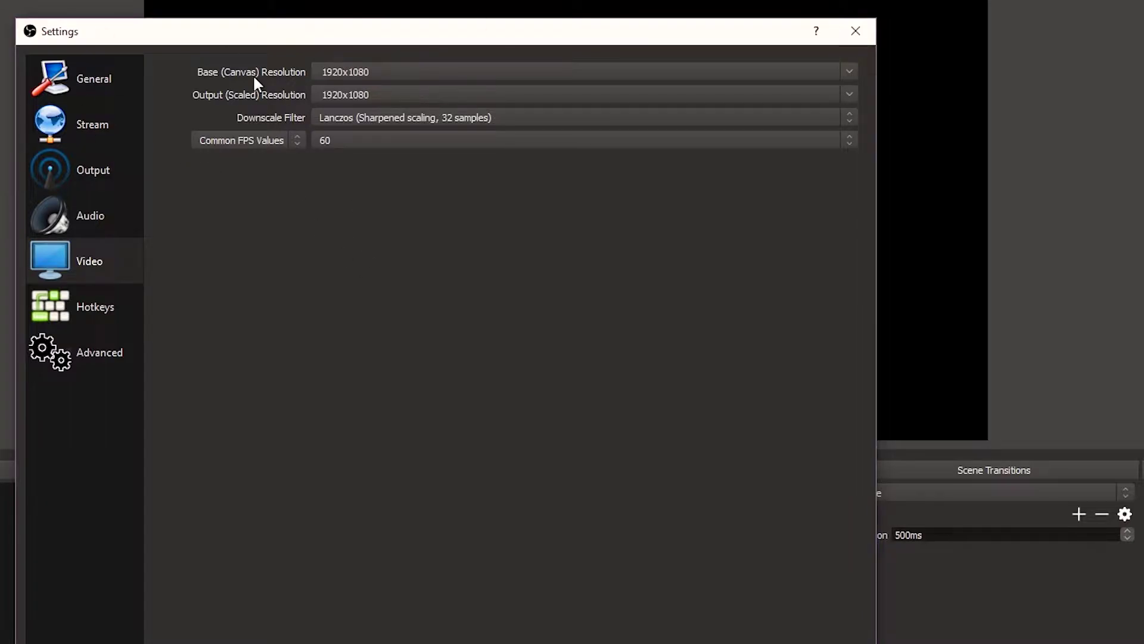
# Open the output settings and set the output mode to Advanced.
pyautogui.press('Up')
pyautogui.press('Up')
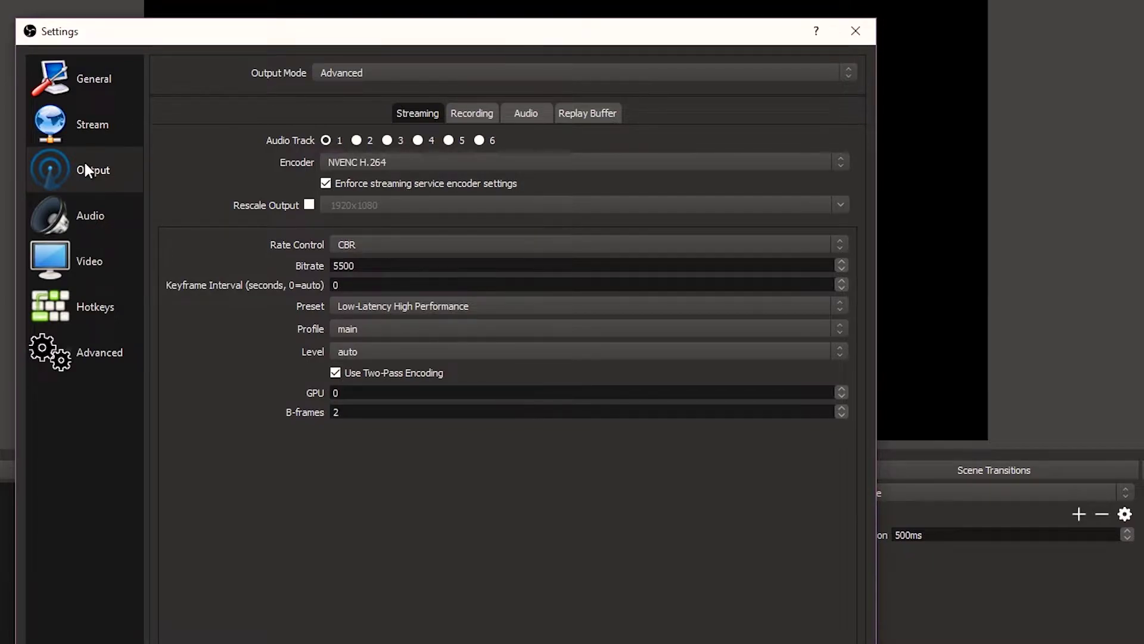
pyautogui.click(351, 76)
pyautogui.click(351, 95)
pyautogui.click(363, 78)
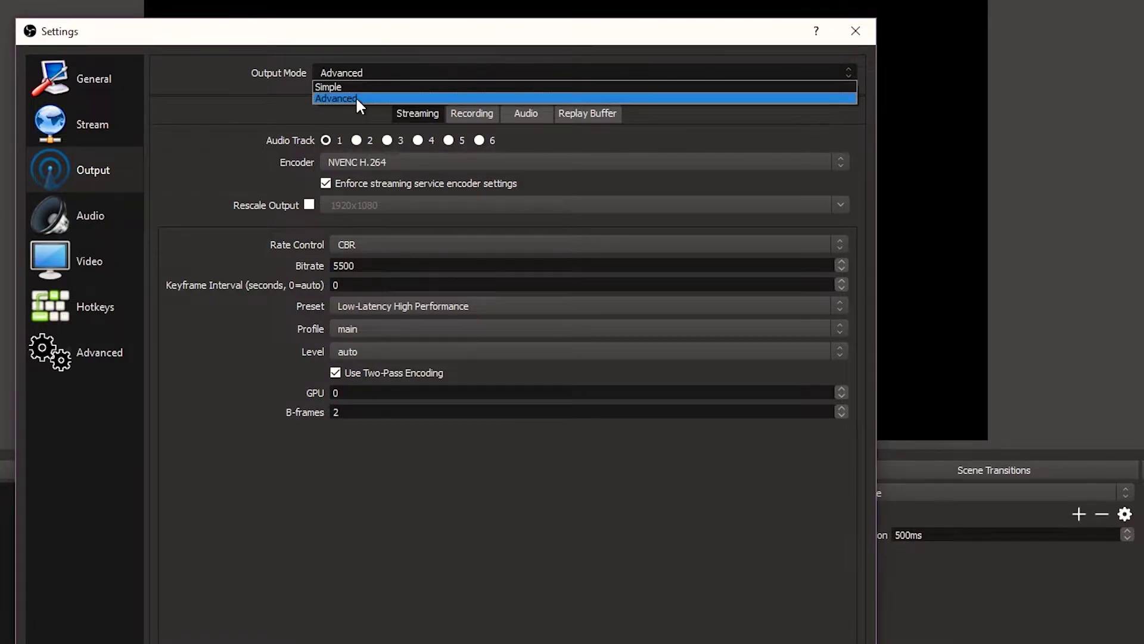
pyautogui.click(356, 97)
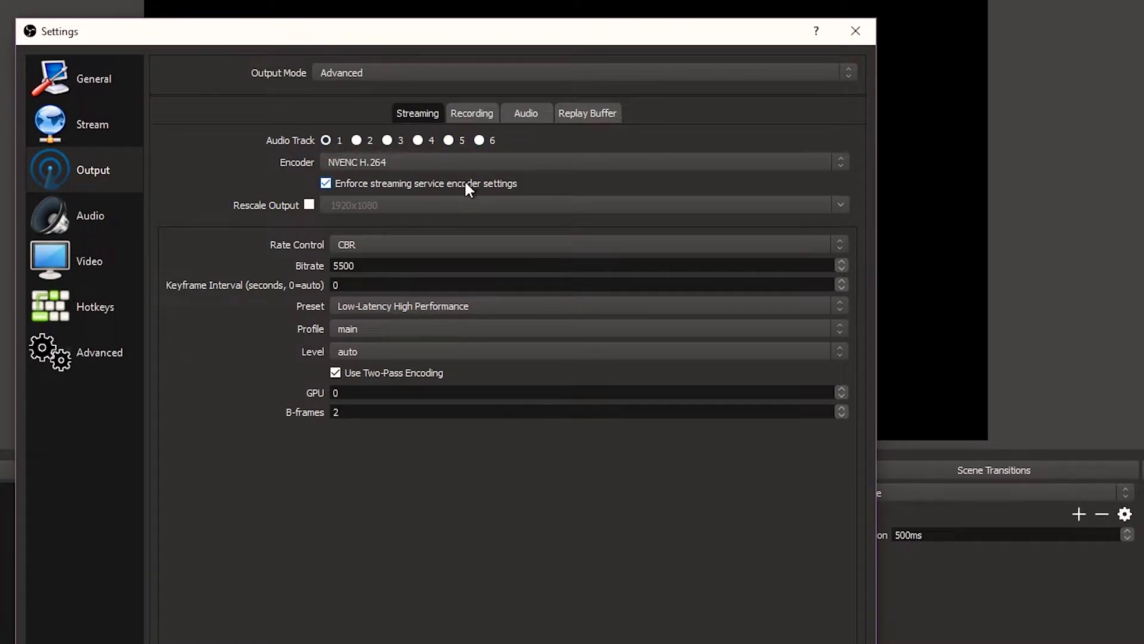
# Choose NVENC H.264 as the streaming encoder.
pyautogui.click(362, 159)
pyautogui.click(363, 160)
pyautogui.click(364, 160)
pyautogui.click(368, 179)
# Try rescaling the streaming output to 1920x1080, and turn the rescaling off again.
pyautogui.click(309, 205)
pyautogui.click(309, 205)
pyautogui.click(310, 205)
pyautogui.doubleClick(378, 208)
pyautogui.click(841, 205)
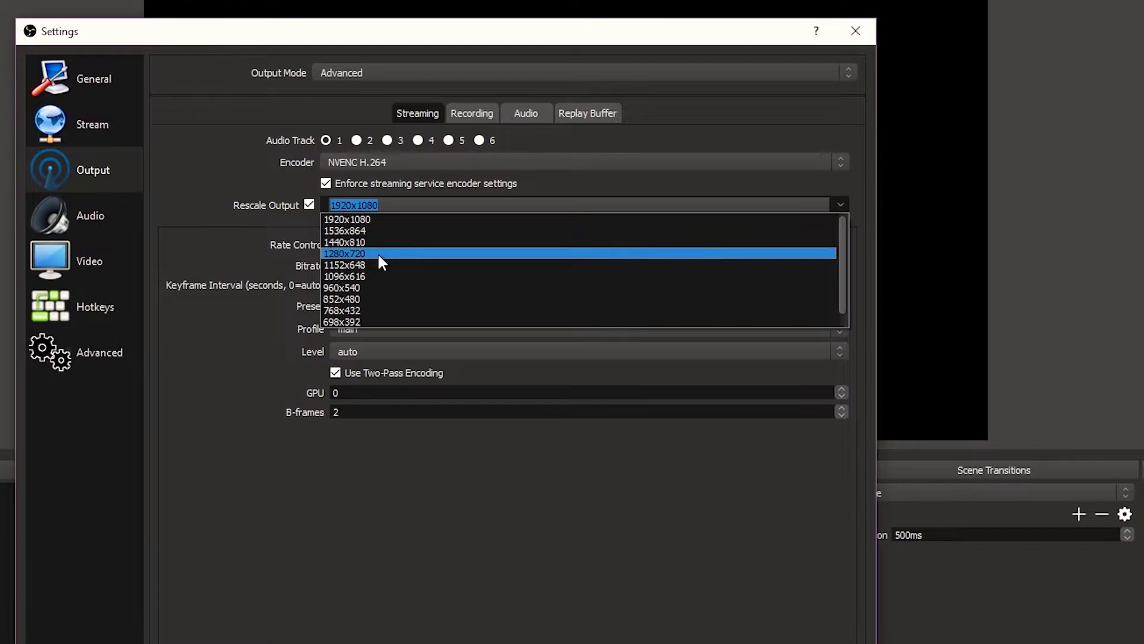
pyautogui.click(365, 220)
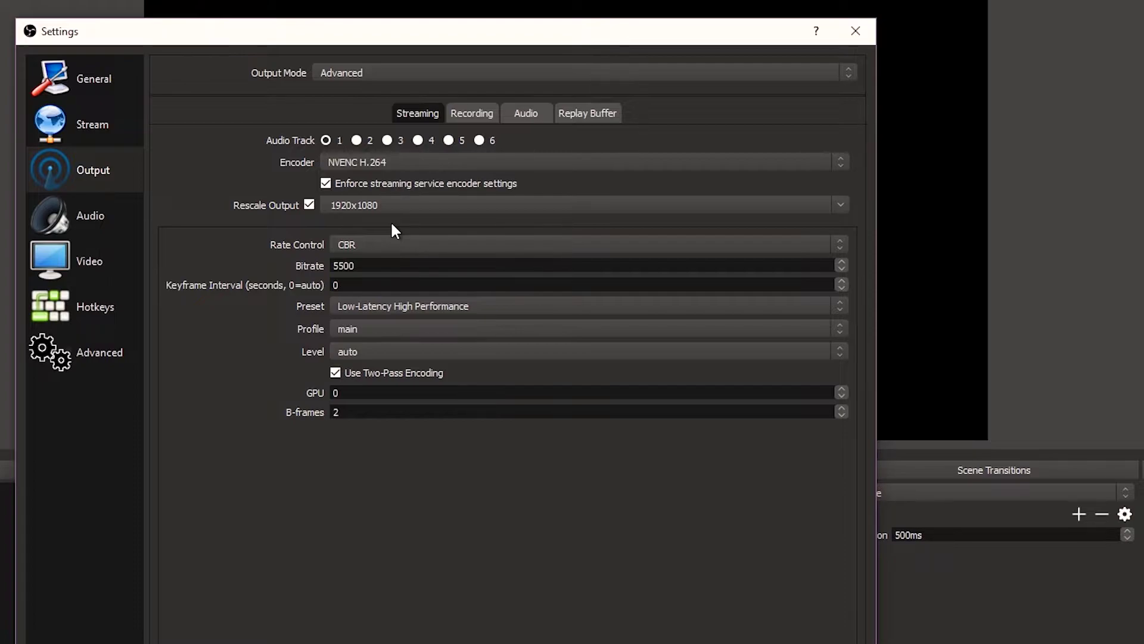
pyautogui.click(308, 205)
# Set the streaming rate control to VBR.
pyautogui.click(382, 243)
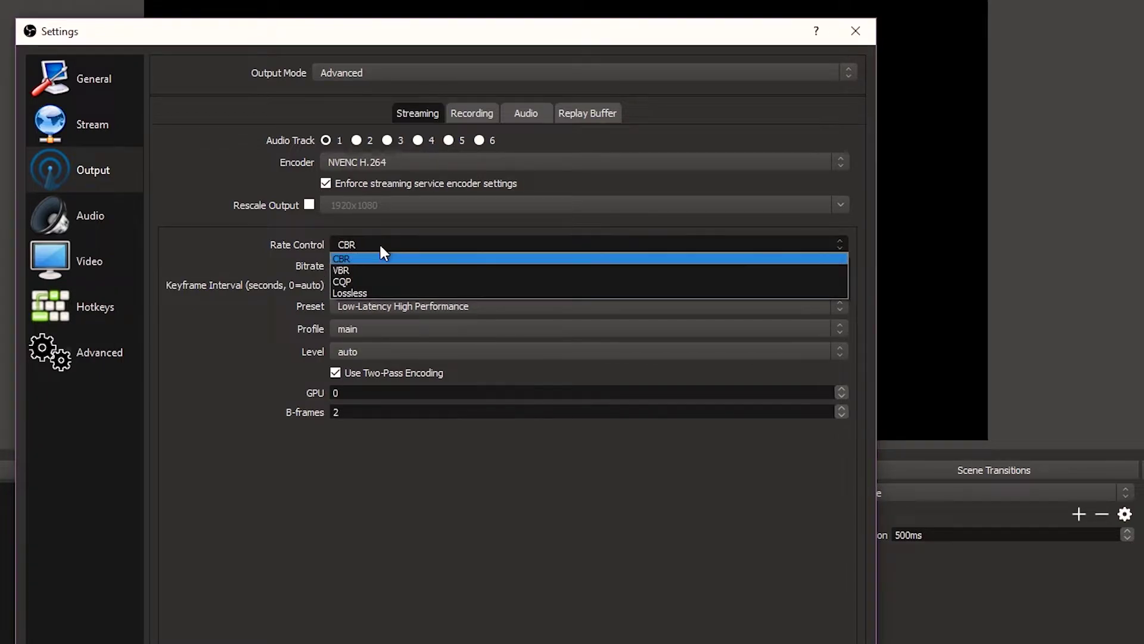
pyautogui.click(359, 270)
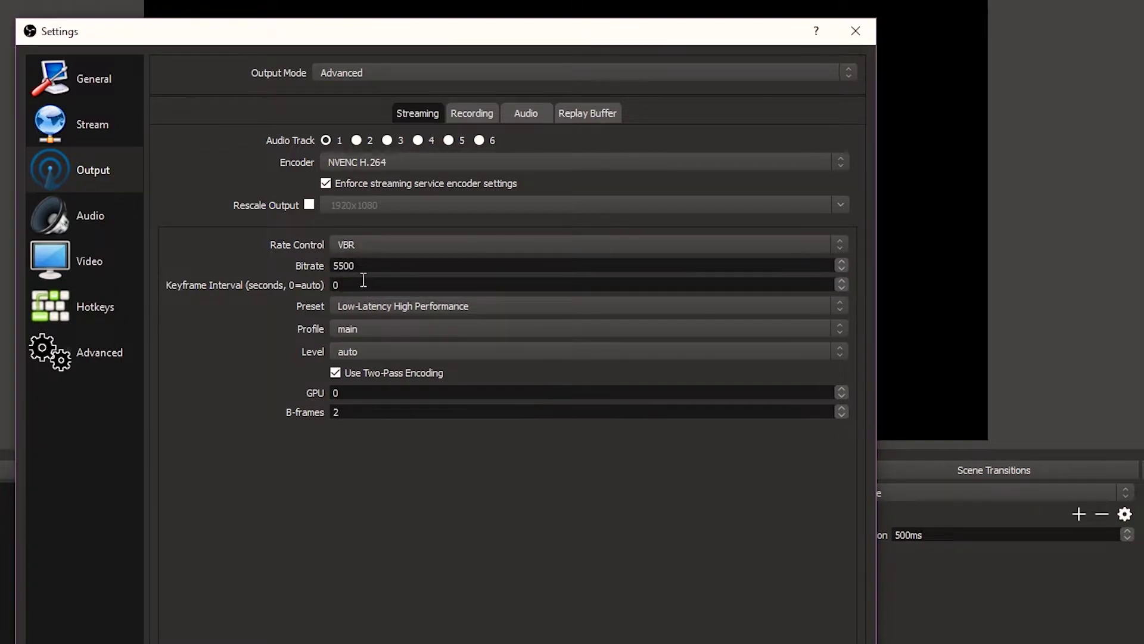
pyautogui.click(361, 245)
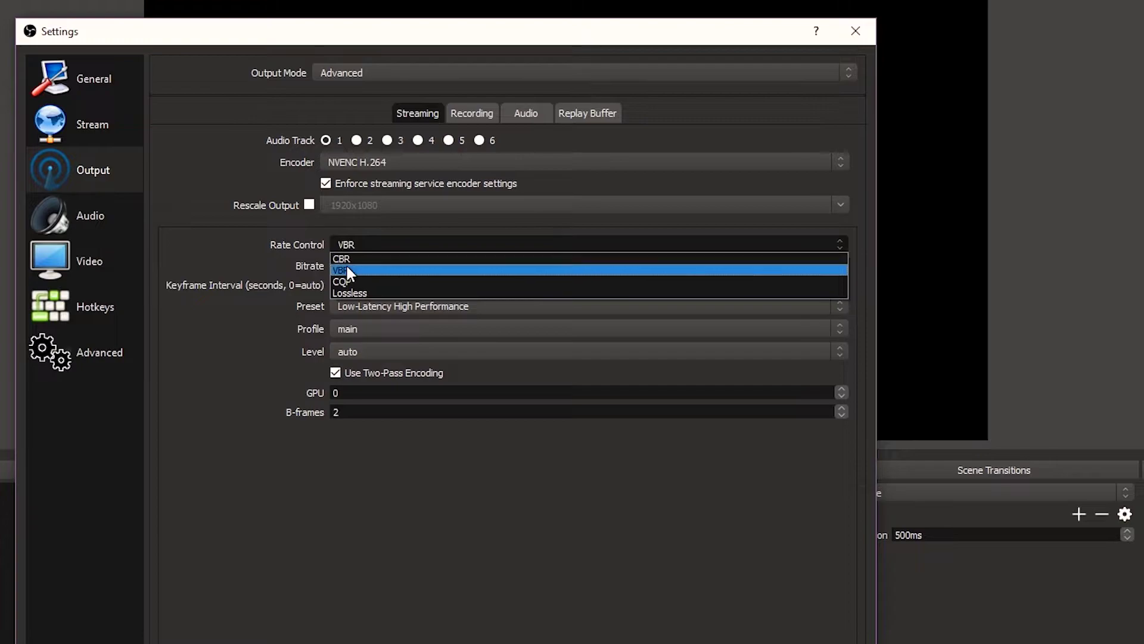
pyautogui.click(345, 269)
pyautogui.click(355, 243)
pyautogui.click(353, 272)
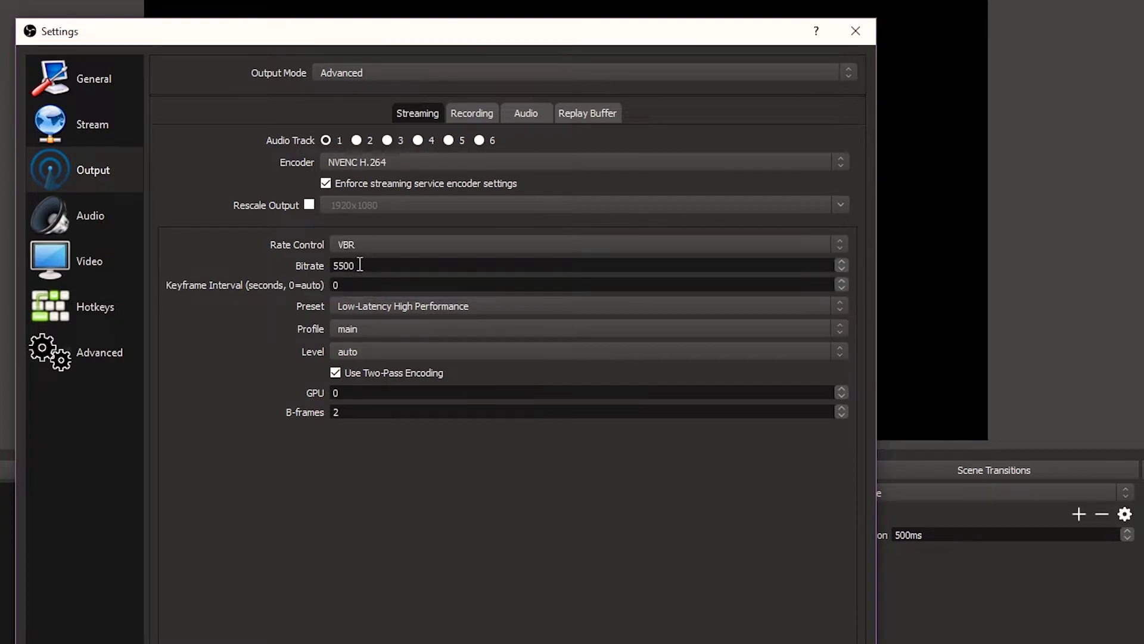
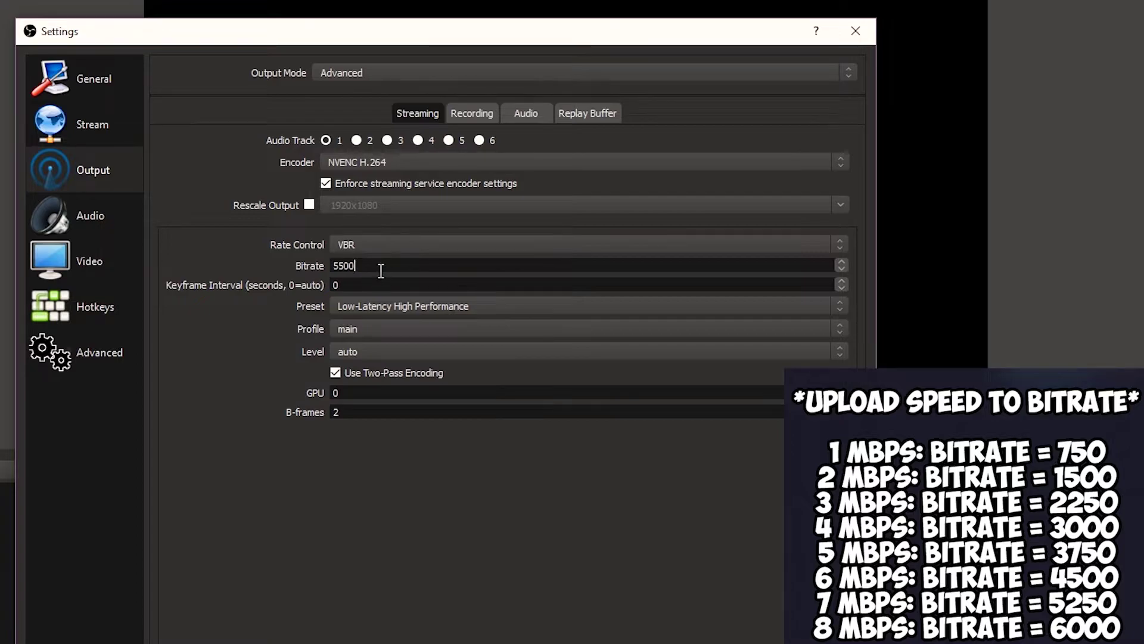
# Switch from the bitrate setting to the Ziggo Speedtest page in the browser and start an internet speed test.
pyautogui.click(380, 271)
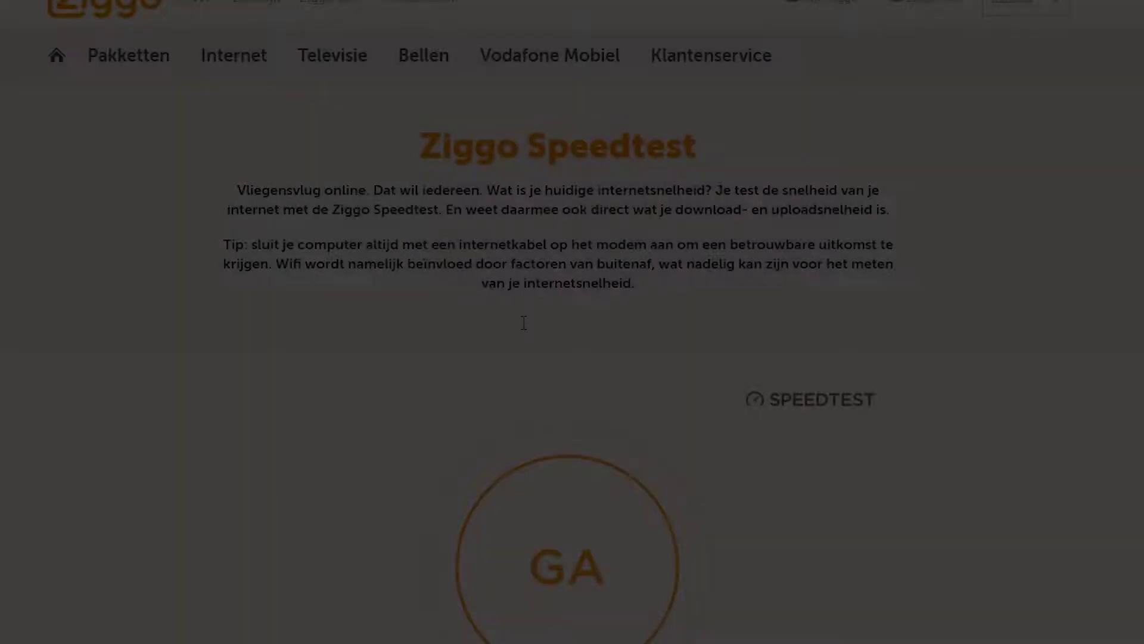
pyautogui.scroll(-2, 562, 403)
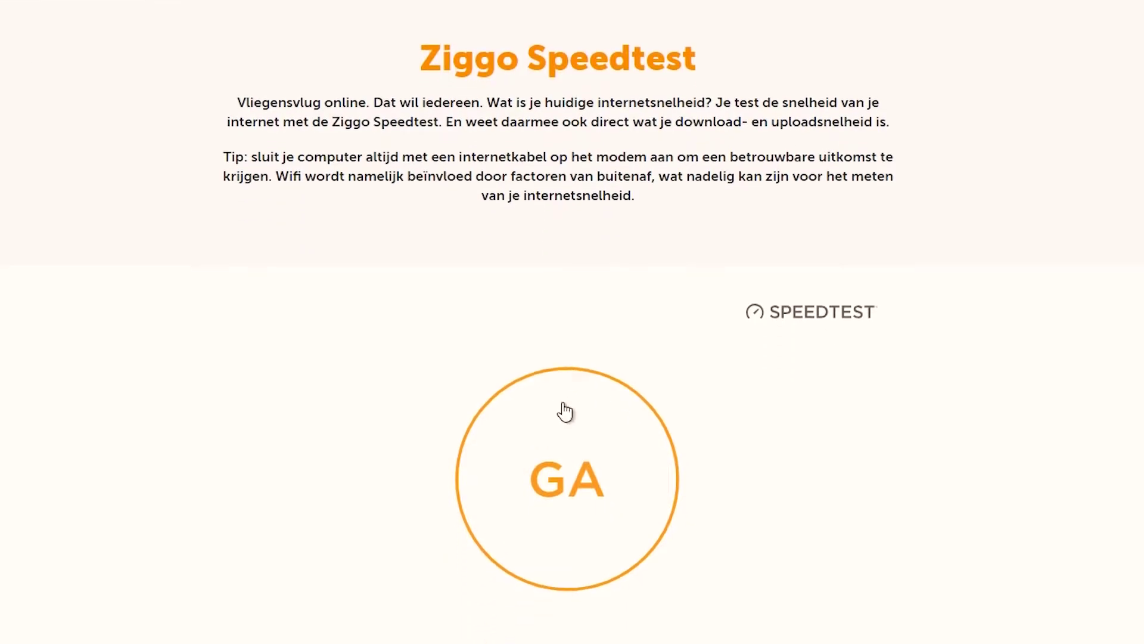
pyautogui.click(581, 477)
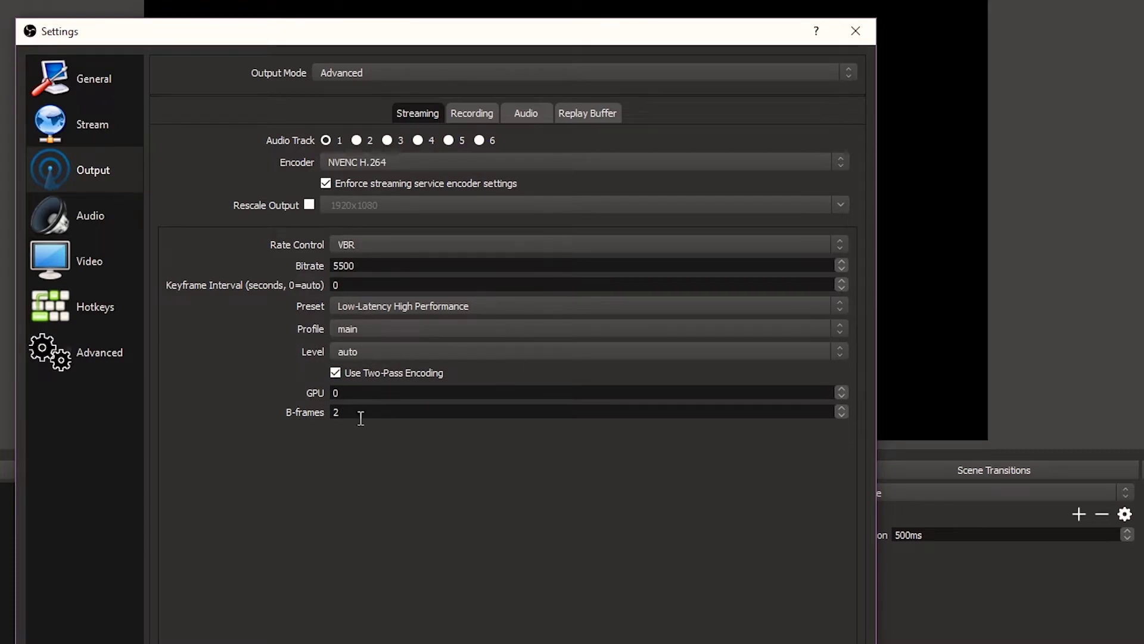
# Back in the OBS settings, check the streaming B-frames value and set the stream type to Streaming Services.
pyautogui.doubleClick(332, 412)
pyautogui.click(352, 415)
pyautogui.click(83, 133)
pyautogui.click(400, 73)
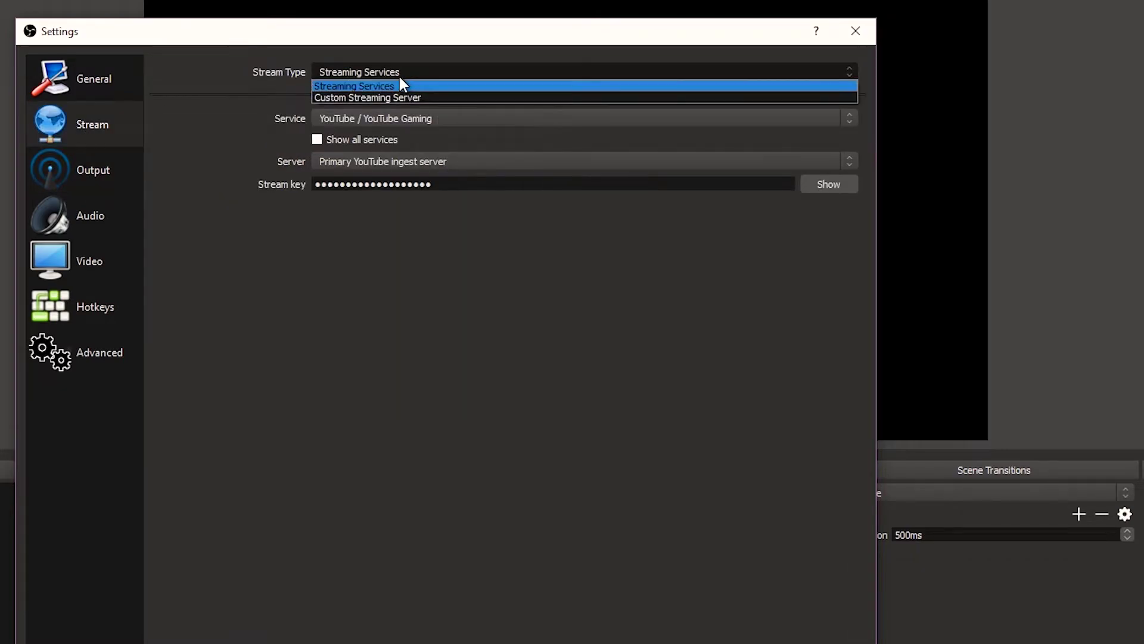
pyautogui.click(362, 87)
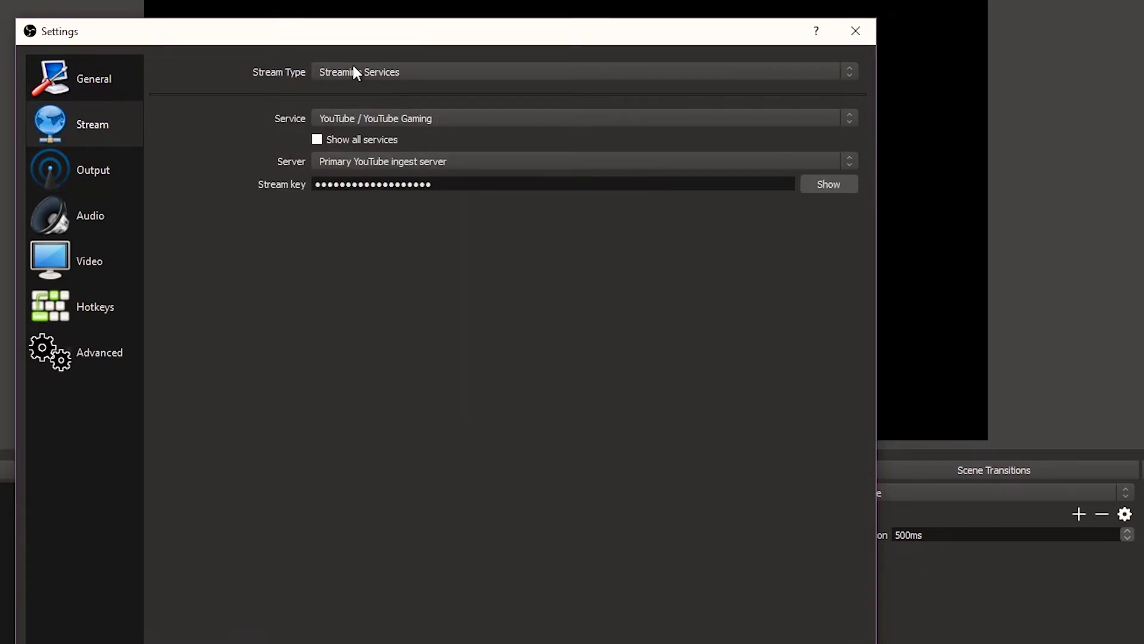
# Review the available streaming services, keeping YouTube / YouTube Gaming as the service.
pyautogui.click(334, 121)
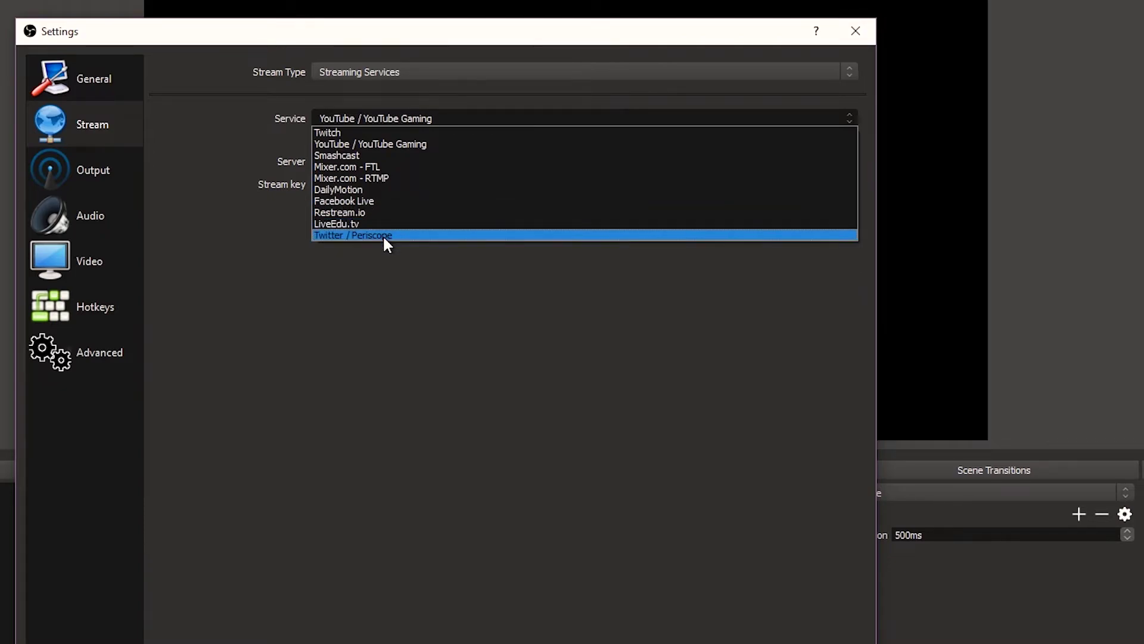
pyautogui.click(395, 265)
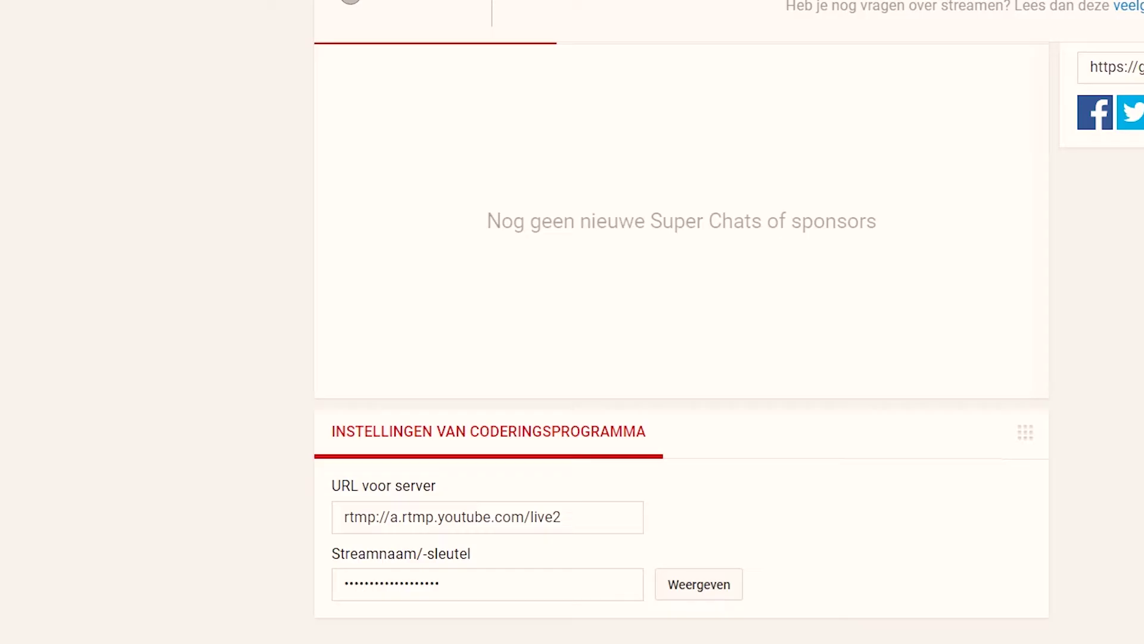
# Switch to the YouTube live streaming dashboard, copy the stream key from the encoder settings, and paste it into the stream key field in OBS.
pyautogui.scroll(10, 216, 488)
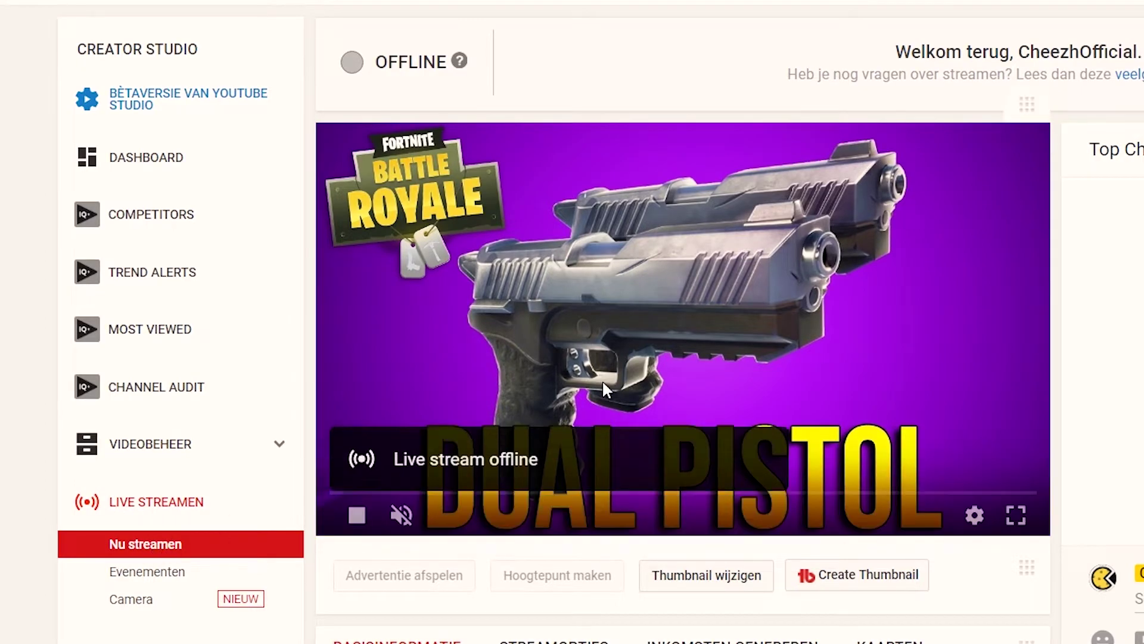
pyautogui.scroll(-5, 105, 560)
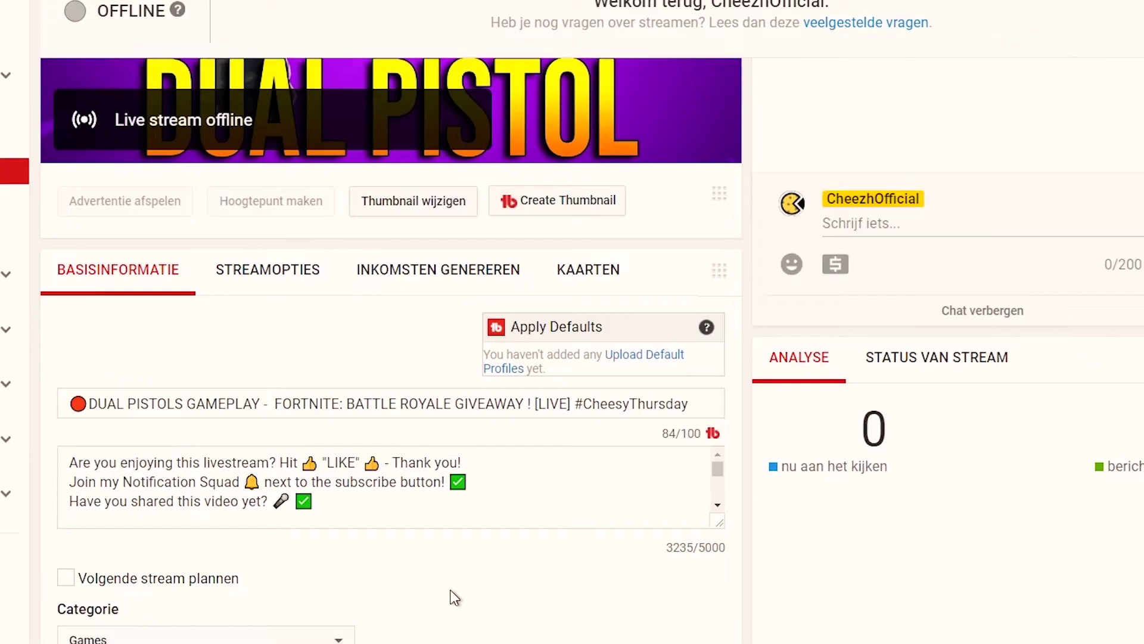
pyautogui.scroll(-10, 451, 593)
pyautogui.moveTo(51, 524); pyautogui.dragTo(202, 541)
pyautogui.click(202, 541)
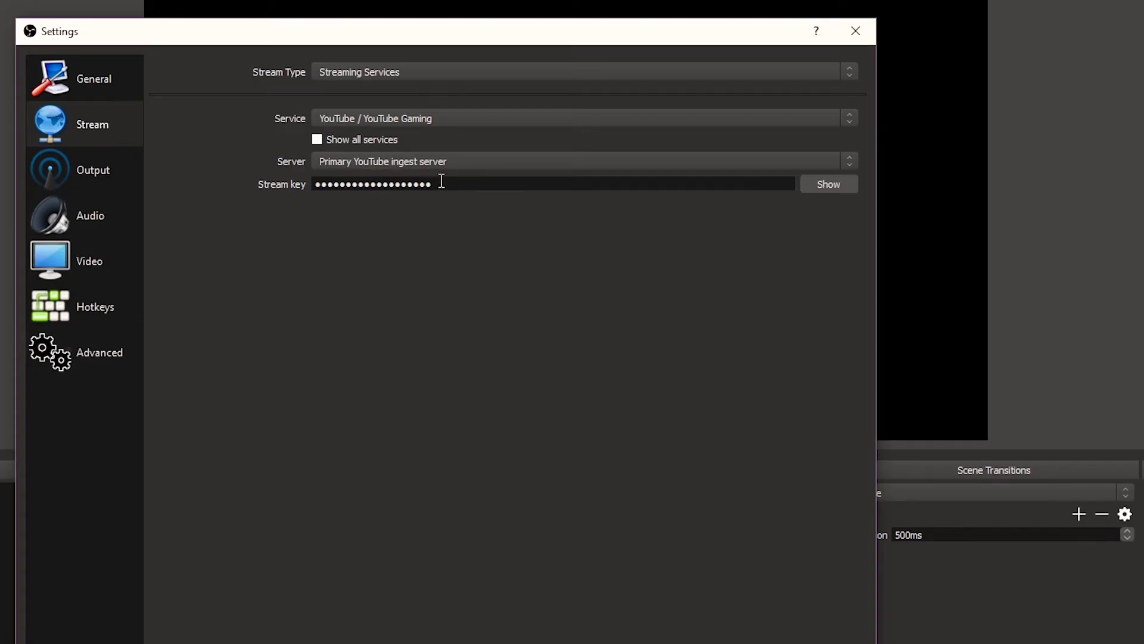
pyautogui.moveTo(431, 182); pyautogui.dragTo(315, 184)
pyautogui.hotkey('ctrl', 'v')
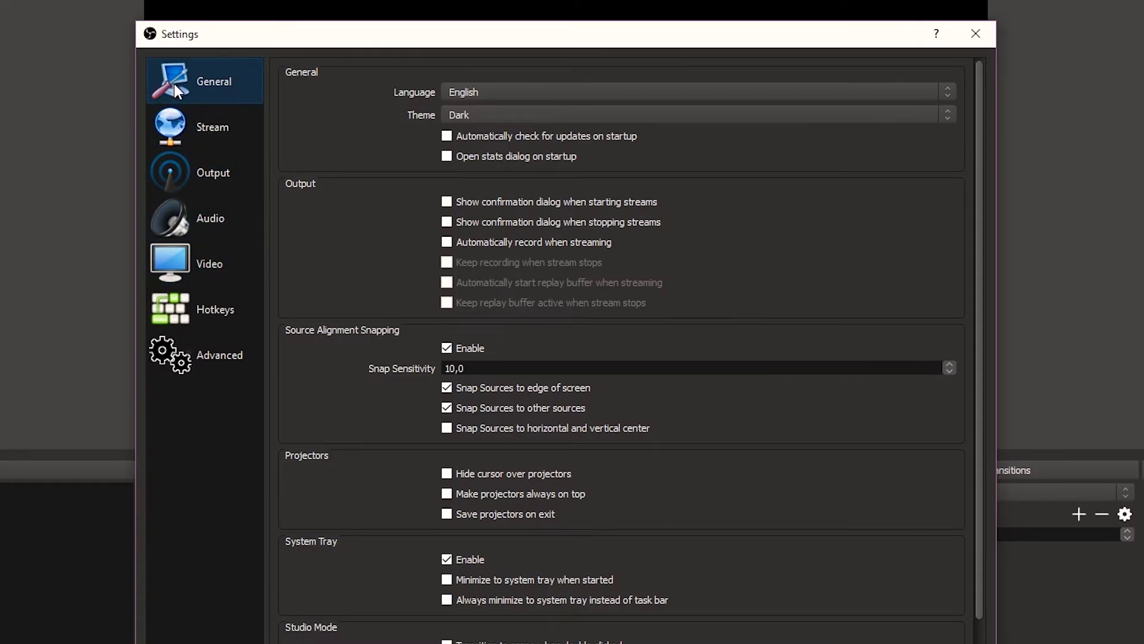
# Close and reopen the OBS settings, and check the hotkeys assigned to starting and stopping streaming and recording.
pyautogui.press('Escape')
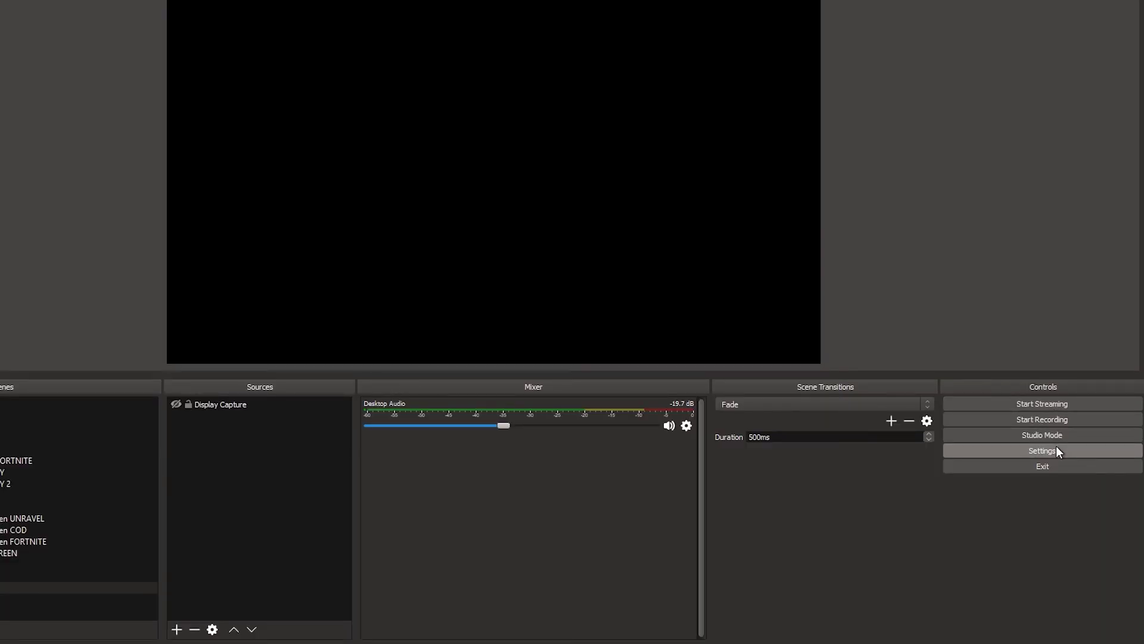
pyautogui.click(1056, 447)
pyautogui.click(197, 302)
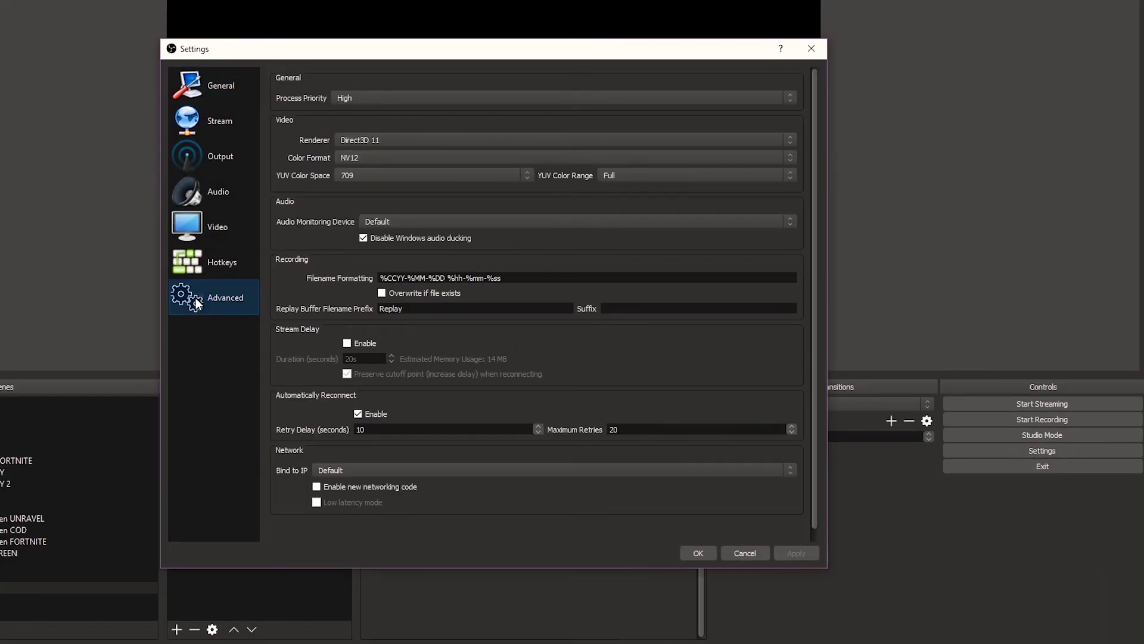
pyautogui.click(221, 269)
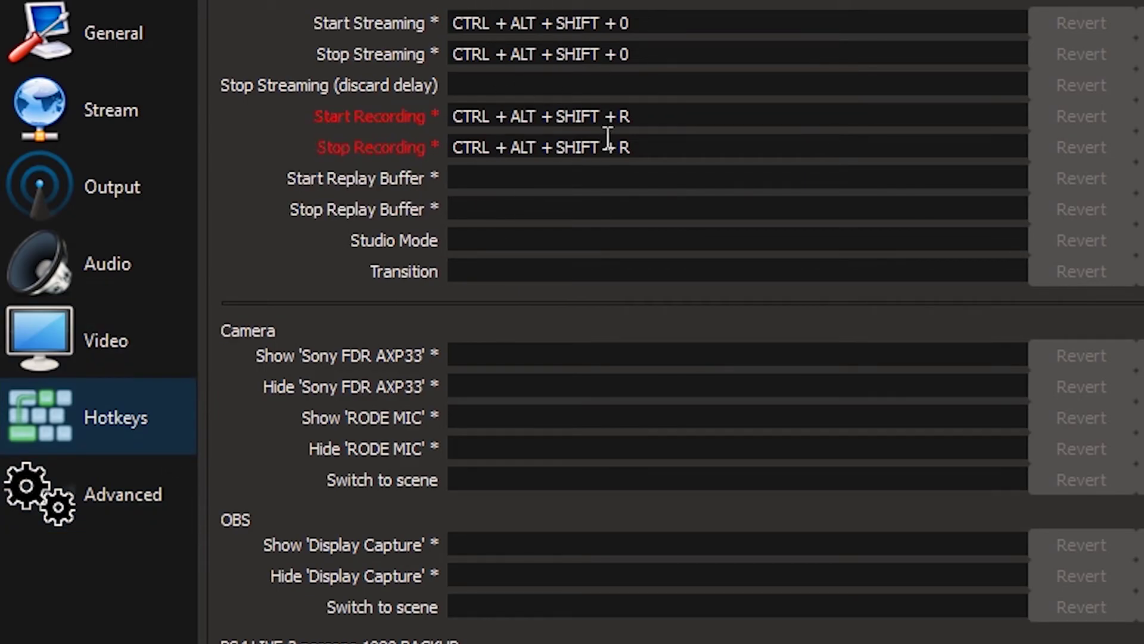
pyautogui.moveTo(606, 136)
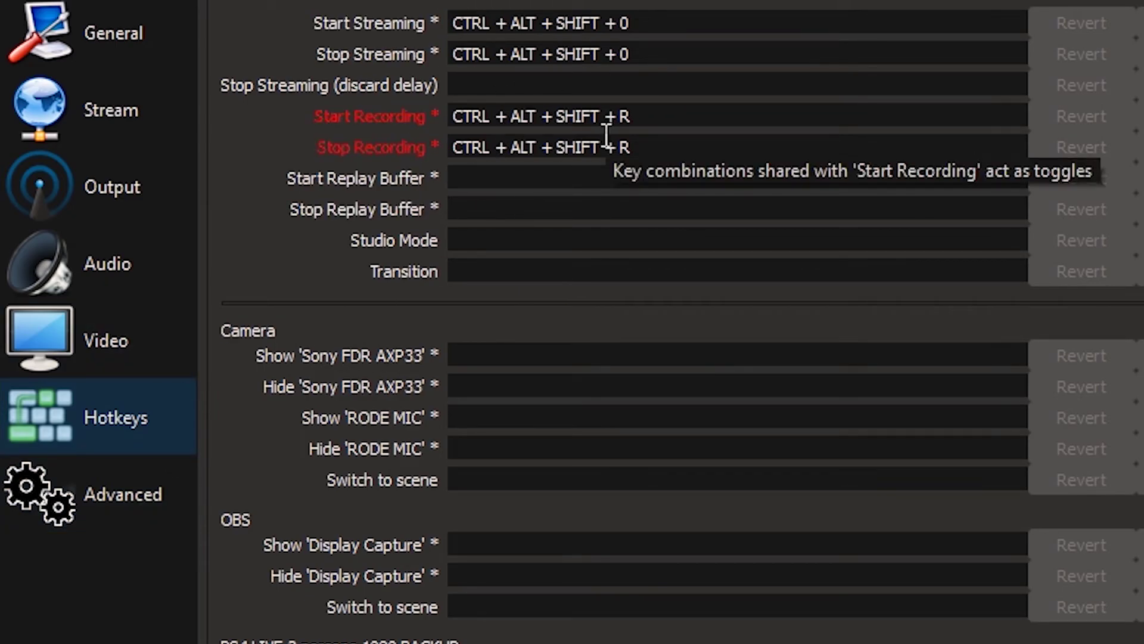